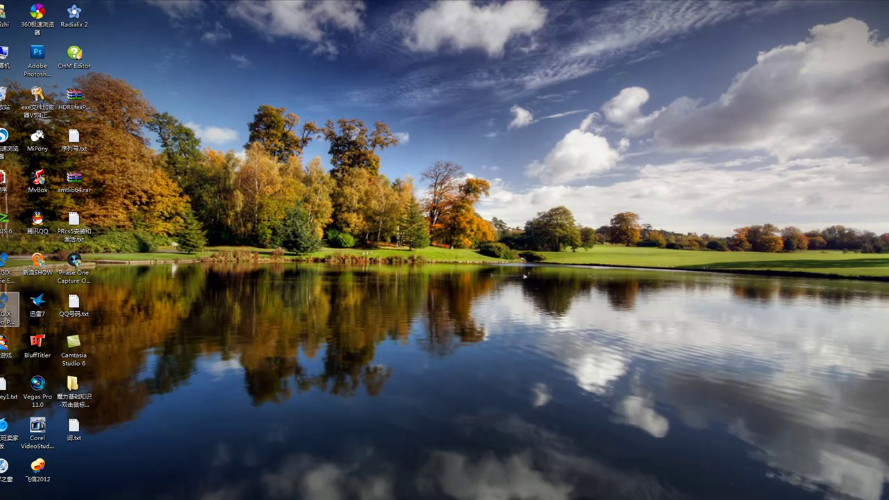
Step: Launch MAGIX Movie Edit Pro MX and create a project from the 爱情故事 movie template
{"action": "double_click", "coordinate": [4, 269]}
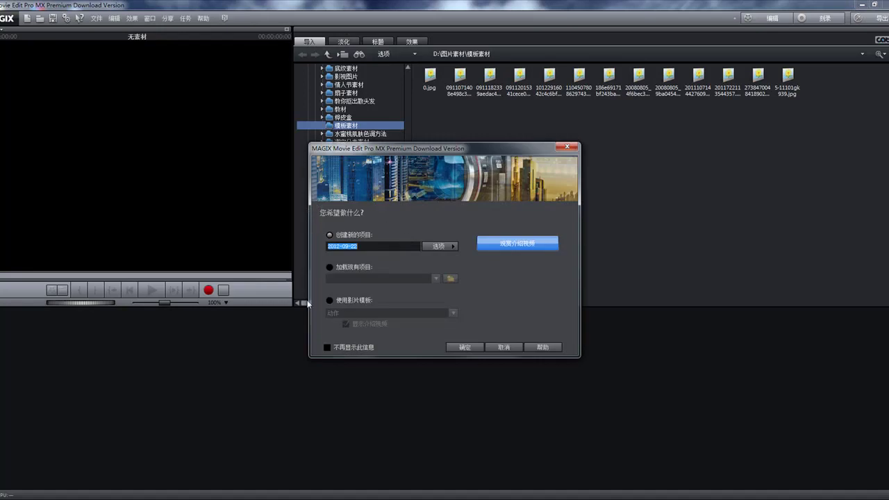
{"action": "left_click", "coordinate": [330, 301]}
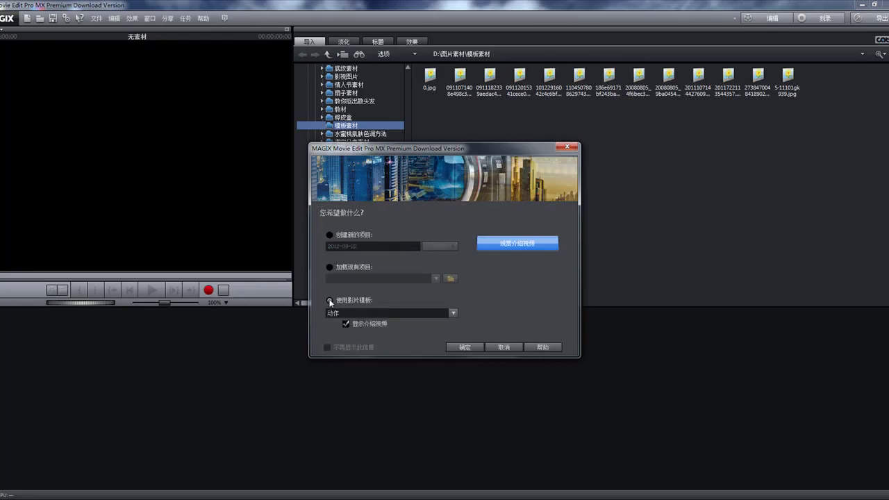
{"action": "left_click", "coordinate": [453, 314]}
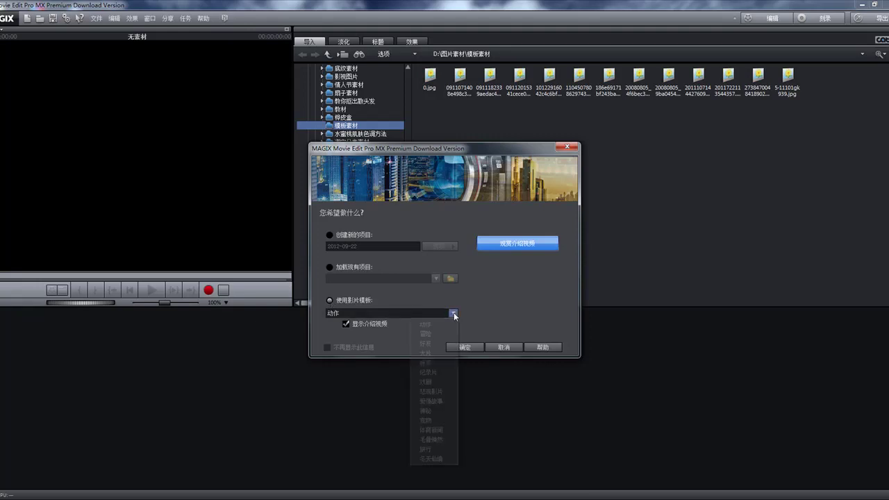
{"action": "left_click", "coordinate": [430, 401]}
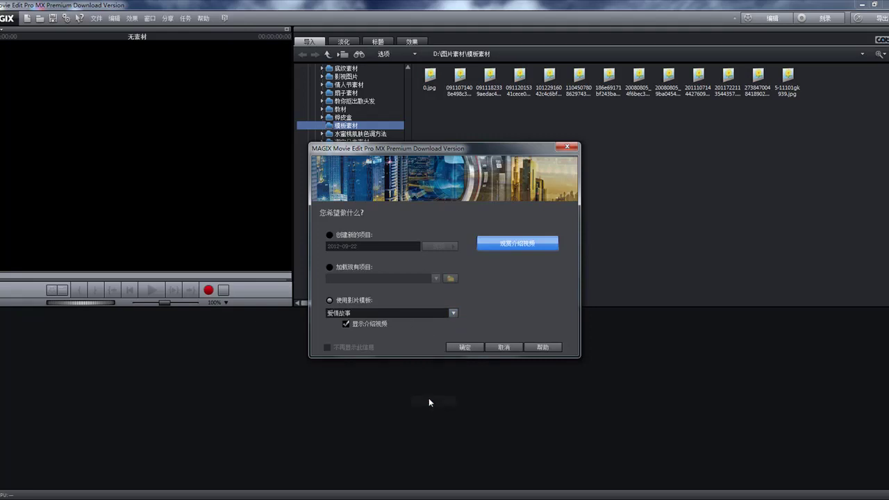
{"action": "left_click", "coordinate": [461, 348]}
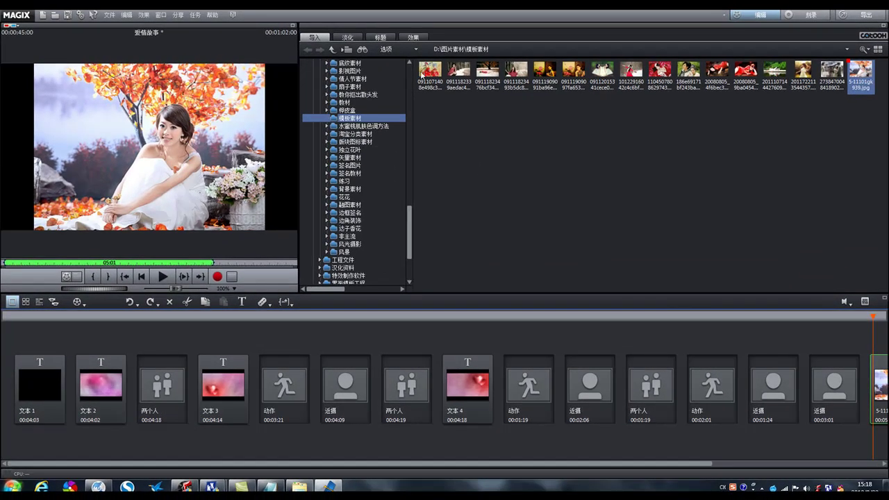
Step: Fill the four placeholders between titles 文本 2 and 文本 4 with the first four photos of the 模板素材 folder, in order
{"action": "left_click_drag", "start_coordinate": [421, 73], "coordinate": [173, 387]}
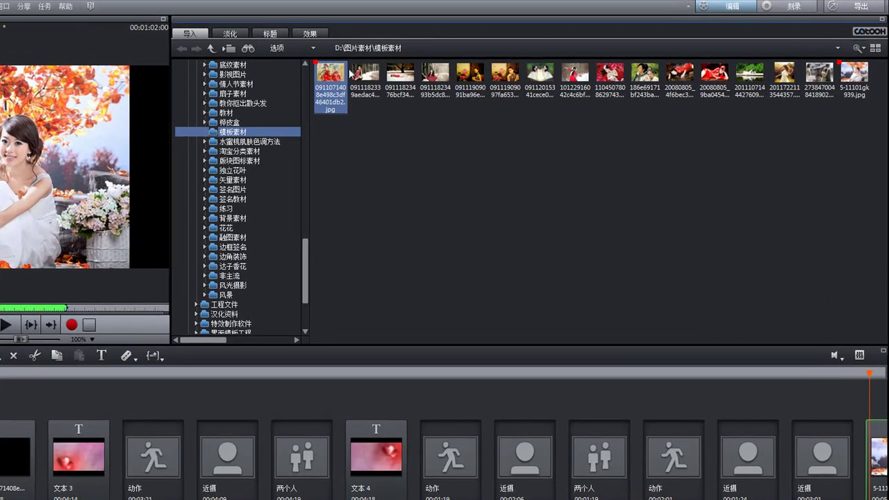
{"action": "left_click_drag", "start_coordinate": [350, 76], "coordinate": [154, 442]}
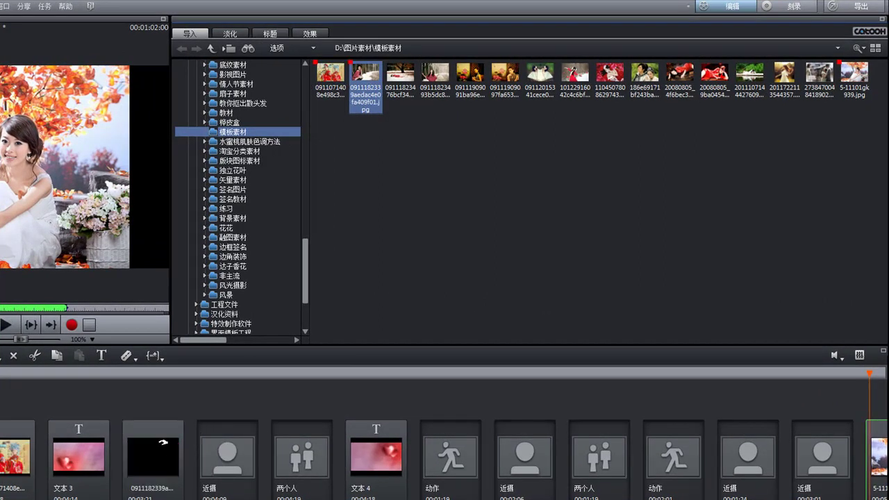
{"action": "left_click_drag", "start_coordinate": [406, 75], "coordinate": [228, 424]}
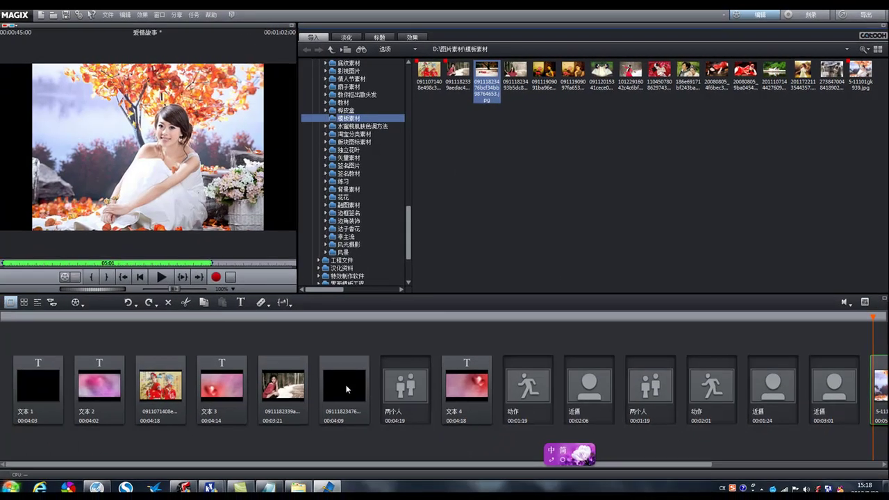
{"action": "left_click", "coordinate": [347, 389]}
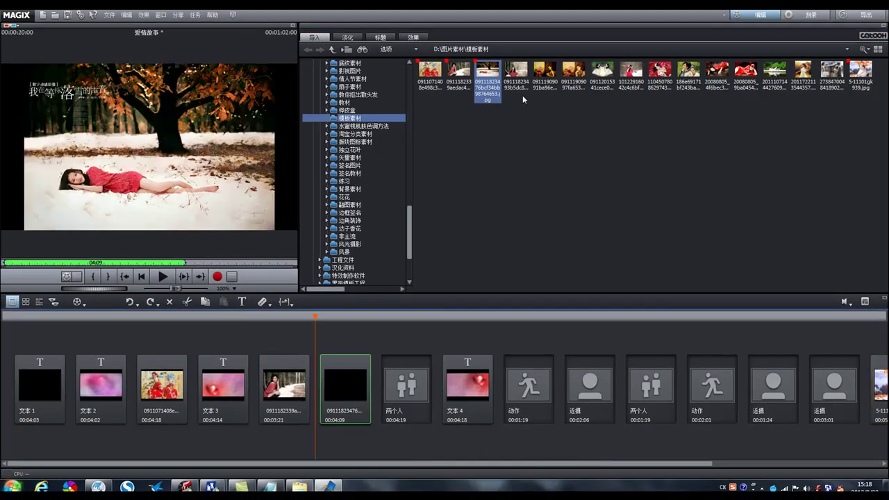
{"action": "left_click", "coordinate": [522, 69]}
{"action": "left_click_drag", "start_coordinate": [516, 70], "coordinate": [410, 393]}
Step: Fill the six placeholders after title 文本 4 with the fifth, sixth, eighth, ninth, eleventh and twelfth photos of the 模板素材 folder
{"action": "left_click", "coordinate": [534, 391]}
{"action": "left_click_drag", "start_coordinate": [553, 73], "coordinate": [529, 378]}
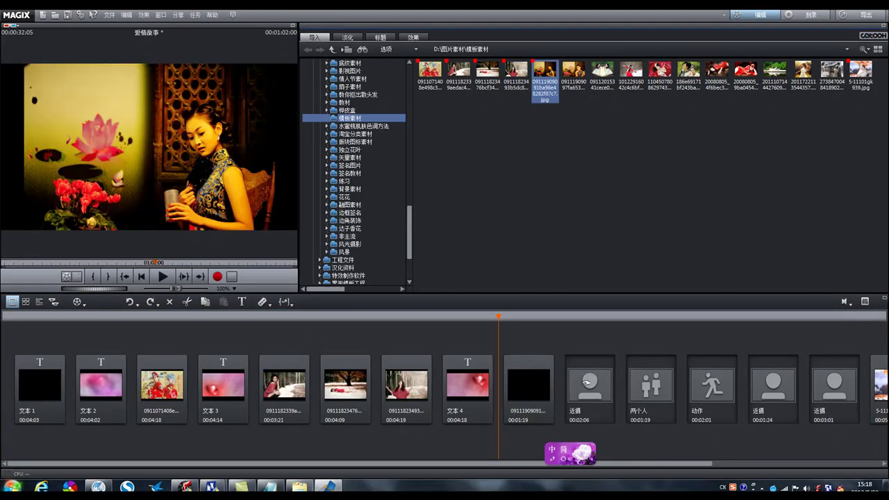
{"action": "left_click", "coordinate": [583, 382]}
{"action": "left_click_drag", "start_coordinate": [573, 69], "coordinate": [591, 383]}
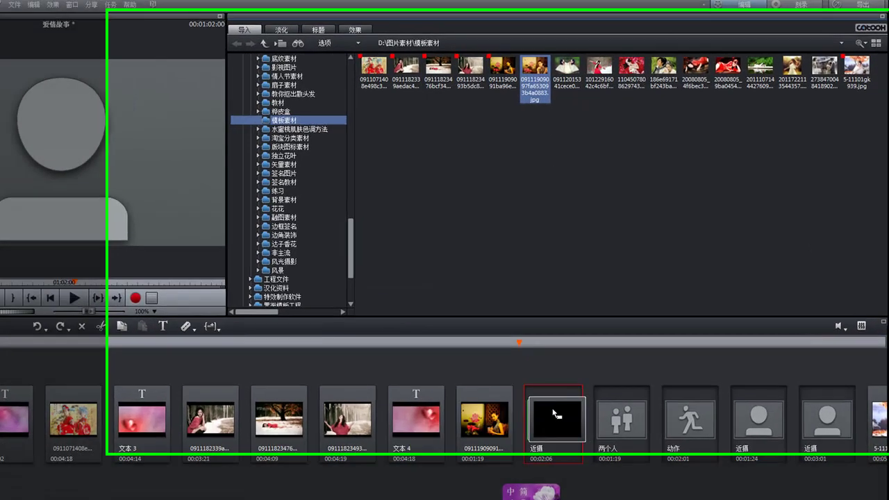
{"action": "left_click_drag", "start_coordinate": [560, 69], "coordinate": [571, 453]}
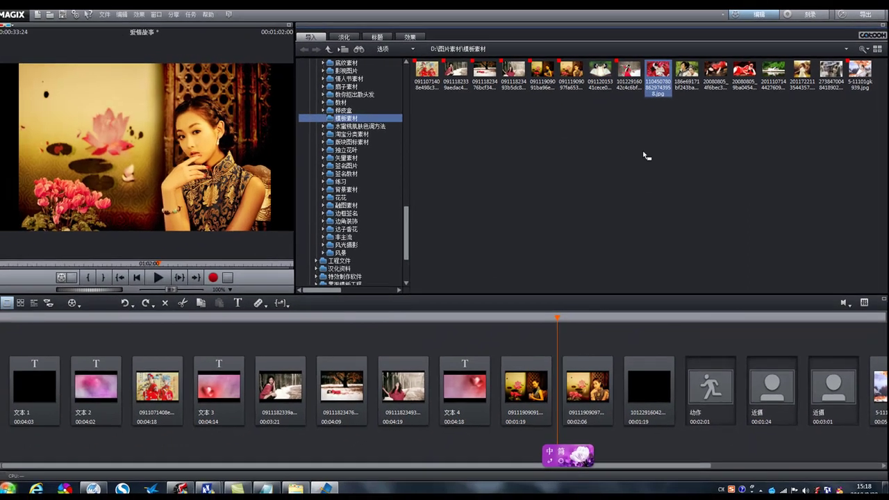
{"action": "left_click_drag", "start_coordinate": [596, 61], "coordinate": [666, 478]}
{"action": "left_click_drag", "start_coordinate": [715, 394], "coordinate": [716, 395]}
{"action": "left_click_drag", "start_coordinate": [723, 75], "coordinate": [771, 392]}
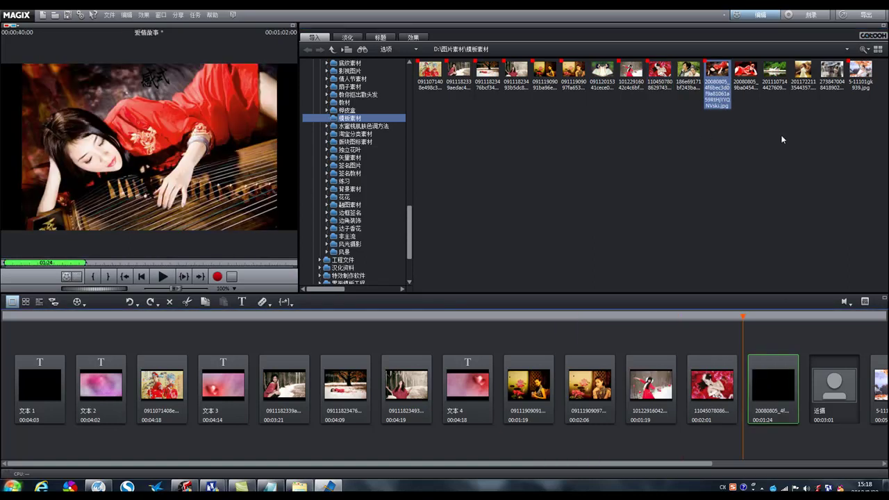
{"action": "left_click_drag", "start_coordinate": [745, 73], "coordinate": [835, 379]}
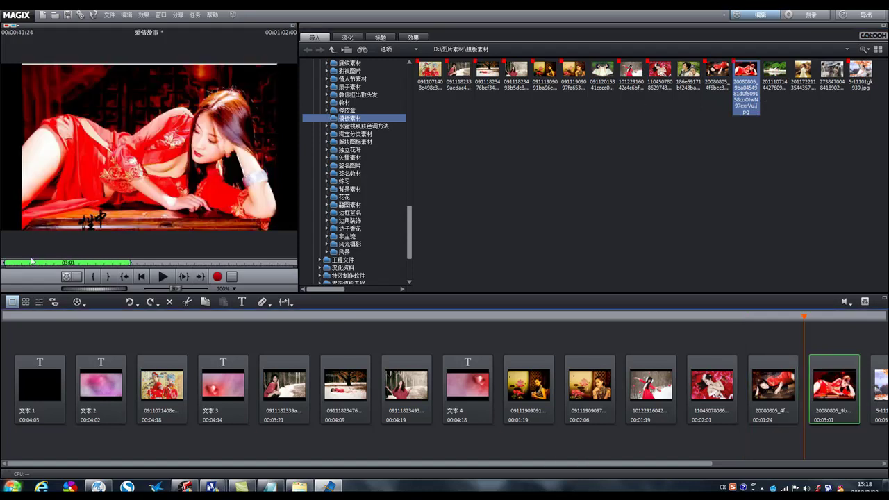
Step: Examine the template's tracks in the timeline view, and return to the storyboard view
{"action": "left_click", "coordinate": [35, 304]}
{"action": "left_click", "coordinate": [125, 431]}
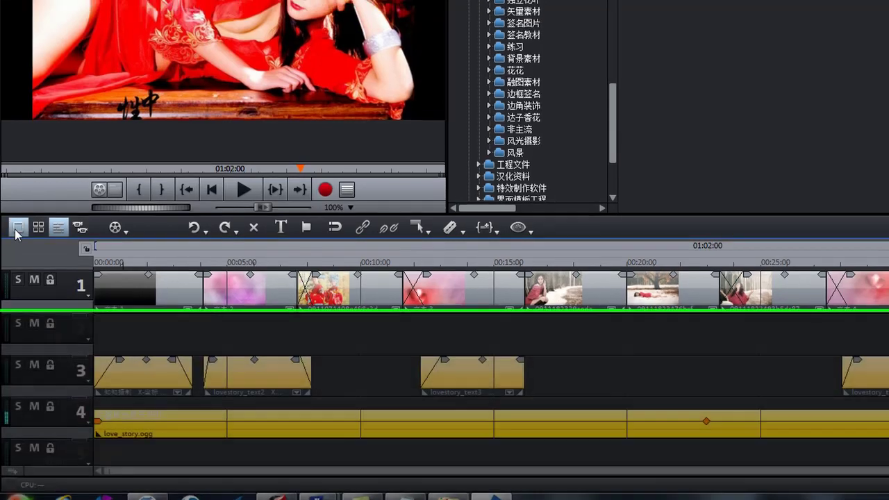
{"action": "left_click", "coordinate": [18, 216]}
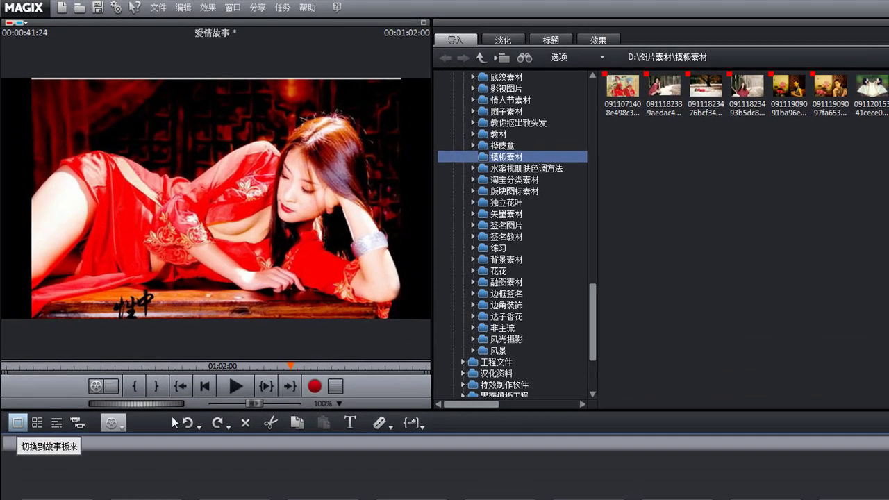
Step: Play the 爱情故事 movie from its beginning through to the closing credits, and stop playback
{"action": "left_click", "coordinate": [180, 387]}
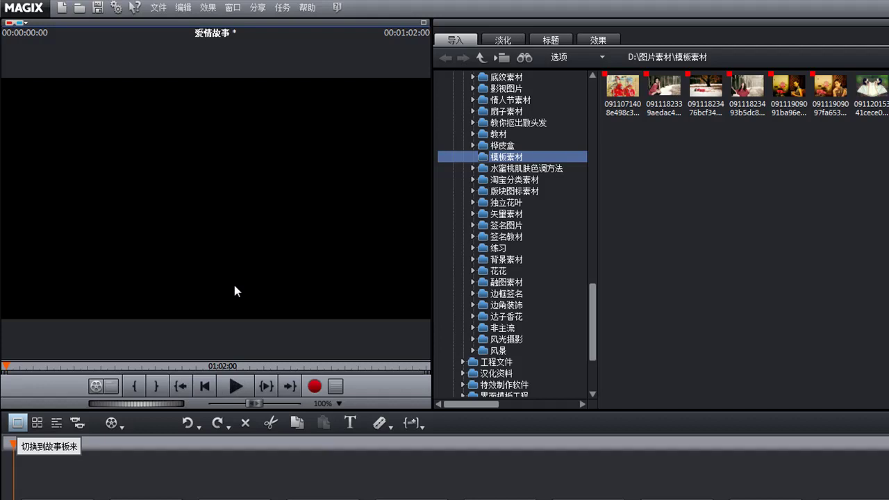
{"action": "key", "text": "space"}
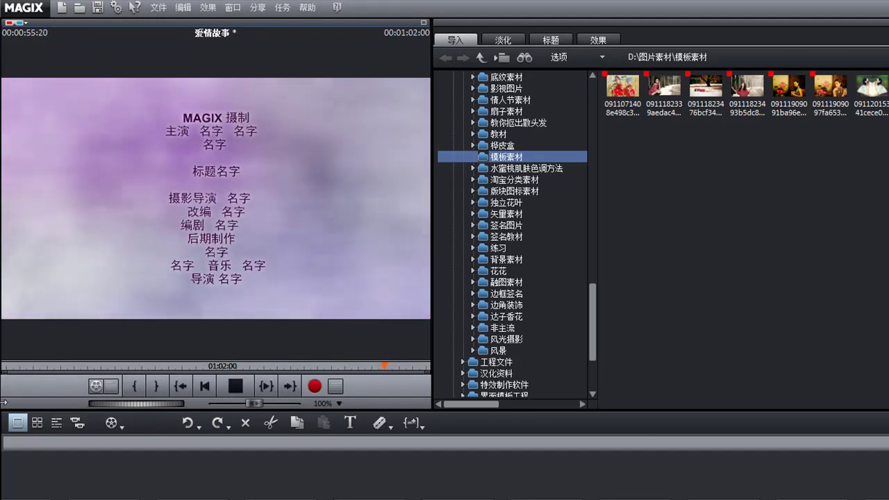
{"action": "left_click", "coordinate": [233, 390]}
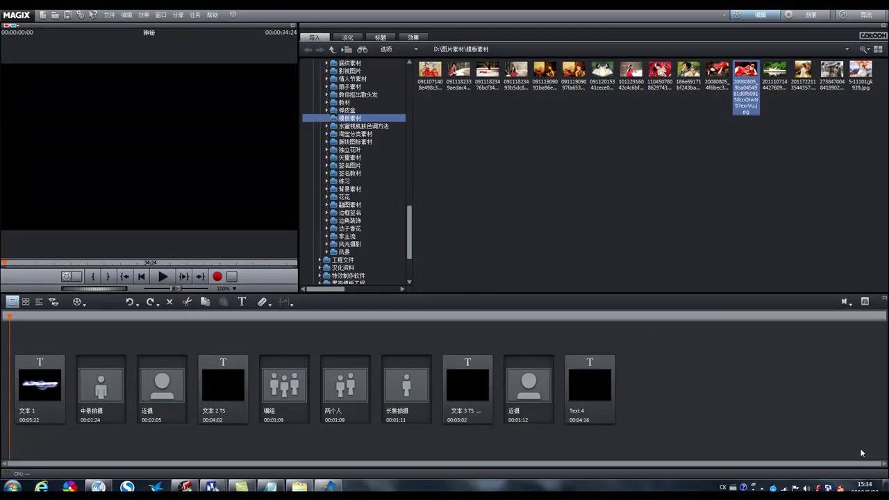
Step: Create a new project from the 神秘 movie template
{"action": "left_click", "coordinate": [109, 14]}
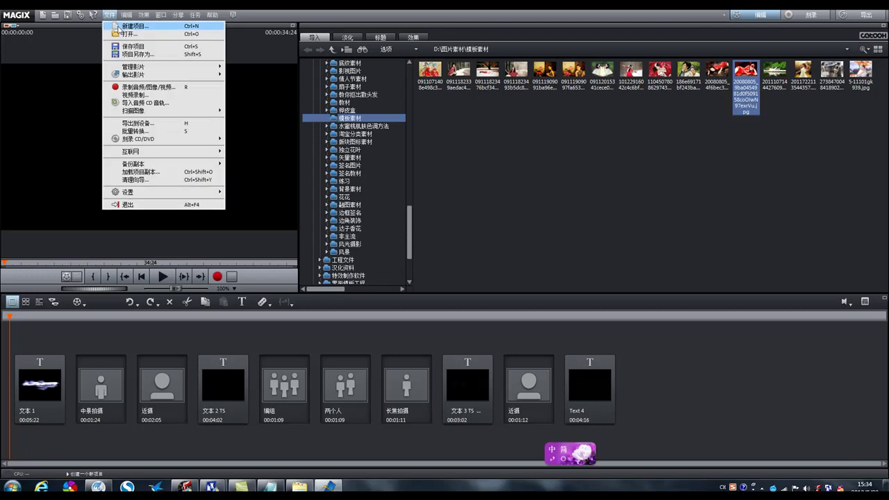
{"action": "left_click", "coordinate": [124, 26]}
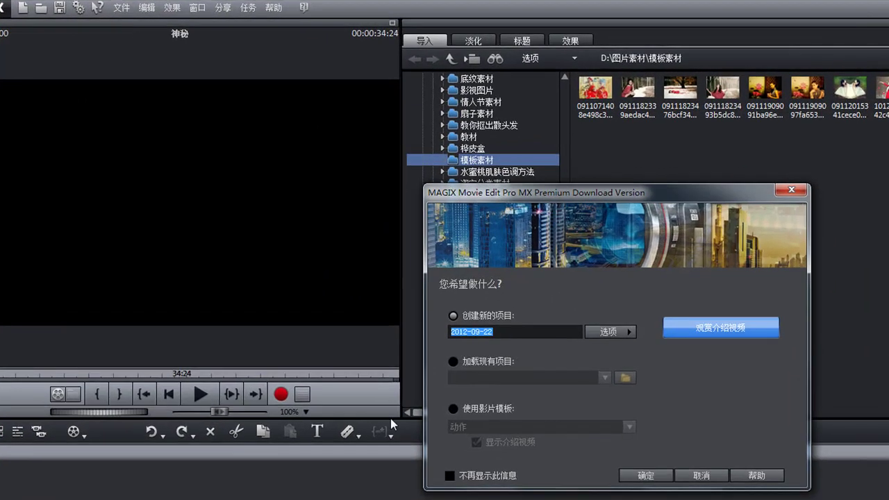
{"action": "left_click", "coordinate": [454, 407]}
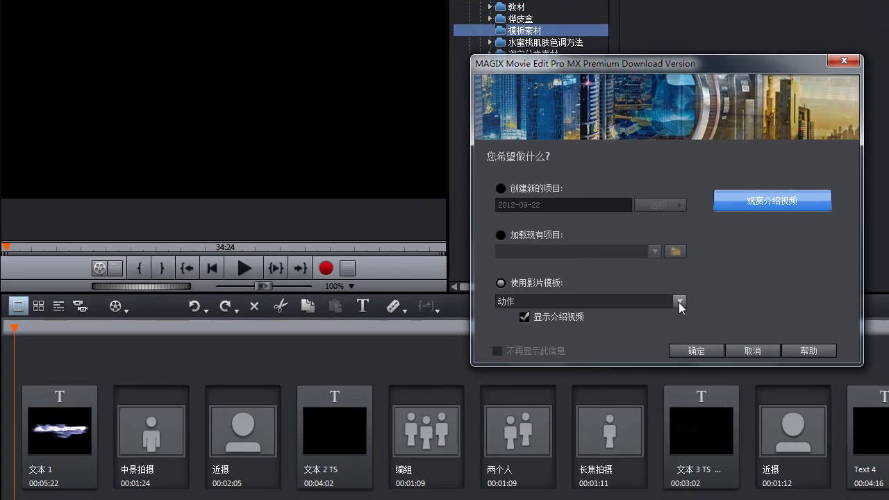
{"action": "left_click", "coordinate": [679, 302]}
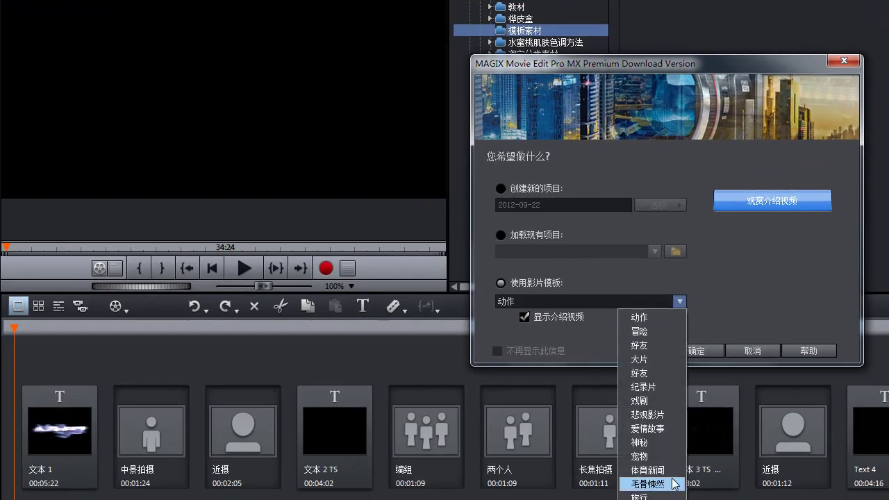
{"action": "left_click", "coordinate": [658, 441]}
{"action": "left_click", "coordinate": [695, 351]}
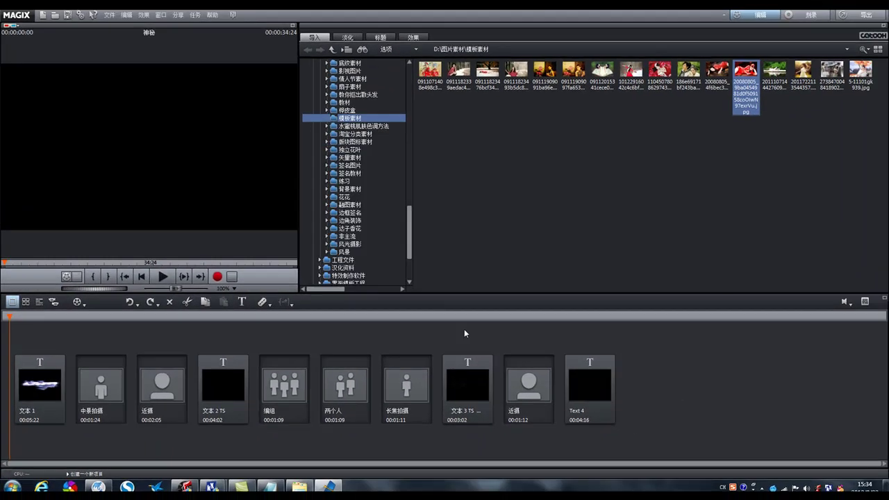
{"action": "left_click", "coordinate": [438, 263]}
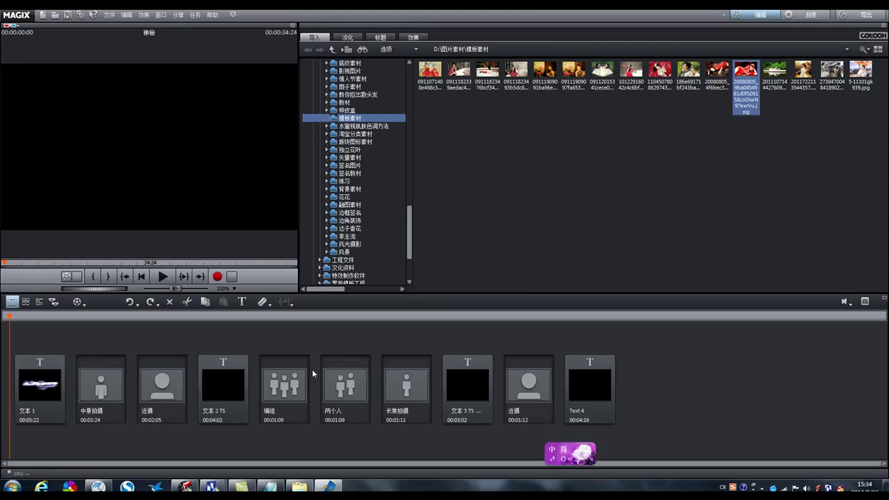
Step: Fill the six placeholders of the 神秘 storyboard with the second to sixth photos and the tenth photo of the 模板素材 folder
{"action": "left_click", "coordinate": [96, 390]}
{"action": "left_click_drag", "start_coordinate": [449, 88], "coordinate": [99, 382]}
{"action": "left_click_drag", "start_coordinate": [479, 97], "coordinate": [171, 390]}
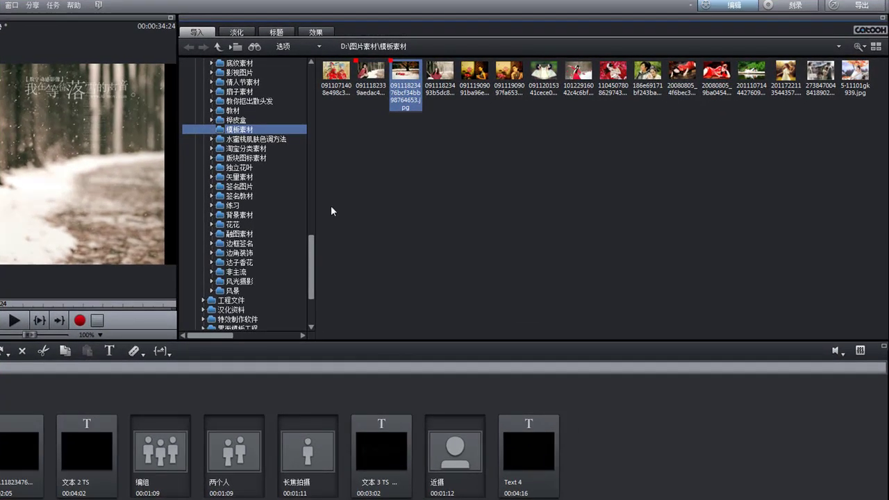
{"action": "left_click_drag", "start_coordinate": [436, 77], "coordinate": [203, 443]}
{"action": "left_click_drag", "start_coordinate": [474, 76], "coordinate": [234, 448]}
{"action": "left_click_drag", "start_coordinate": [520, 82], "coordinate": [308, 449]}
{"action": "left_click_drag", "start_coordinate": [647, 72], "coordinate": [457, 449]}
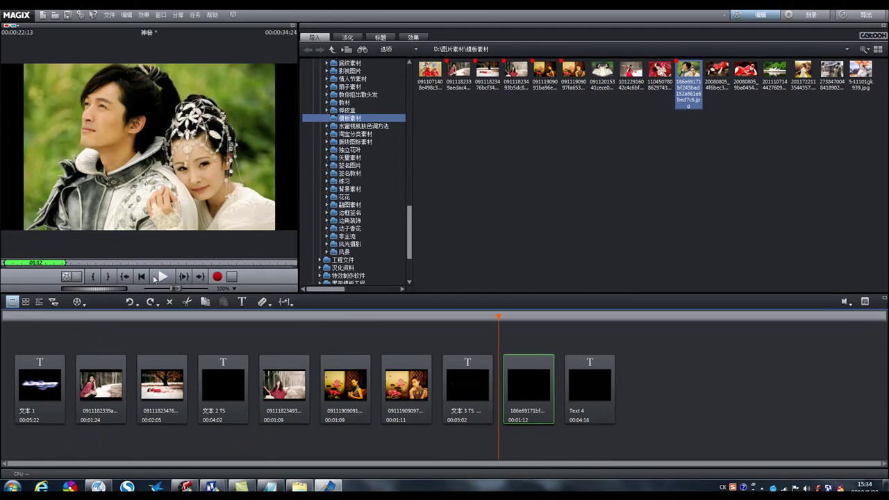
Step: Preview the 神秘 movie from its start up to the credits, and stop playback
{"action": "left_click", "coordinate": [125, 277]}
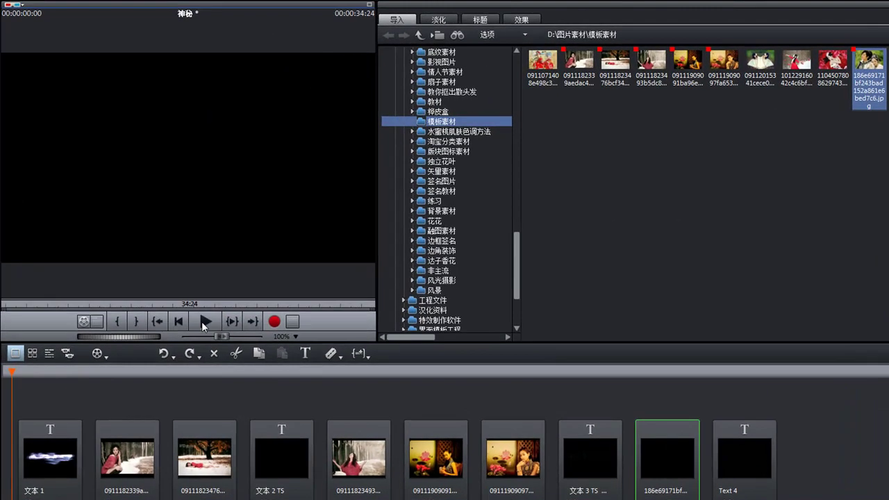
{"action": "left_click", "coordinate": [165, 278]}
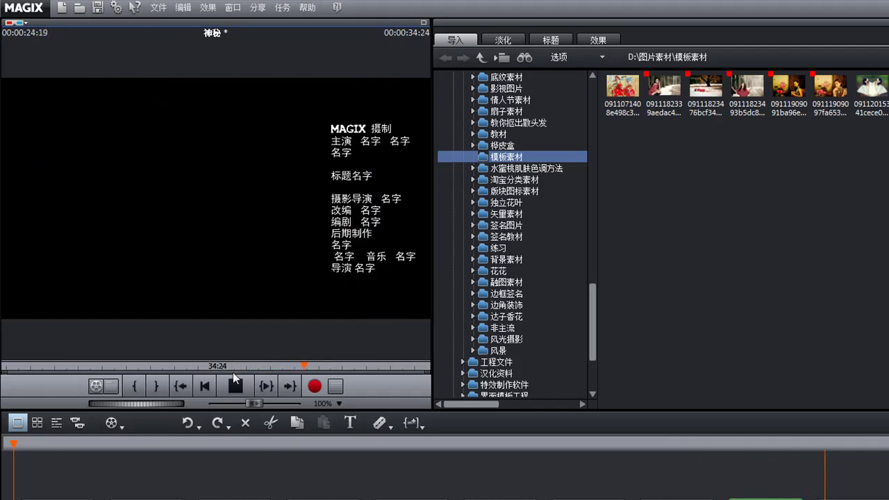
{"action": "left_click", "coordinate": [234, 387]}
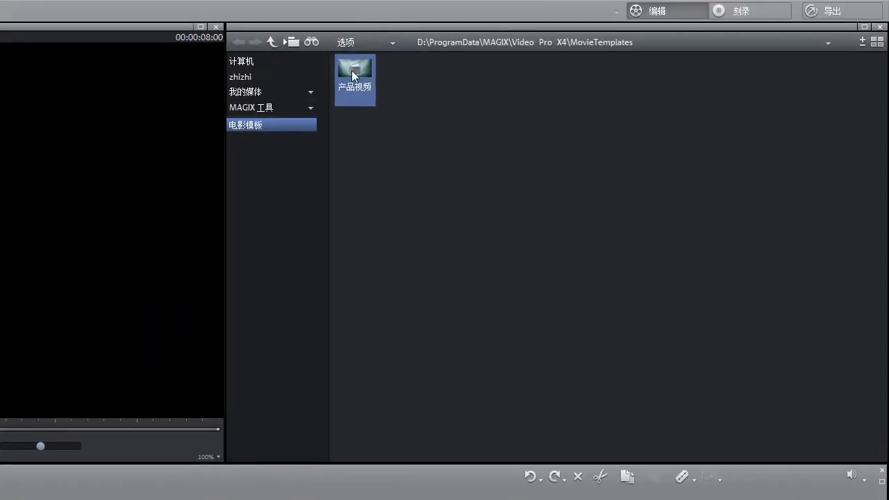
Step: Switch to MAGIX Video Pro X4 and load the 产品视频 movie template from the 电影模板 folder
{"action": "double_click", "coordinate": [353, 70]}
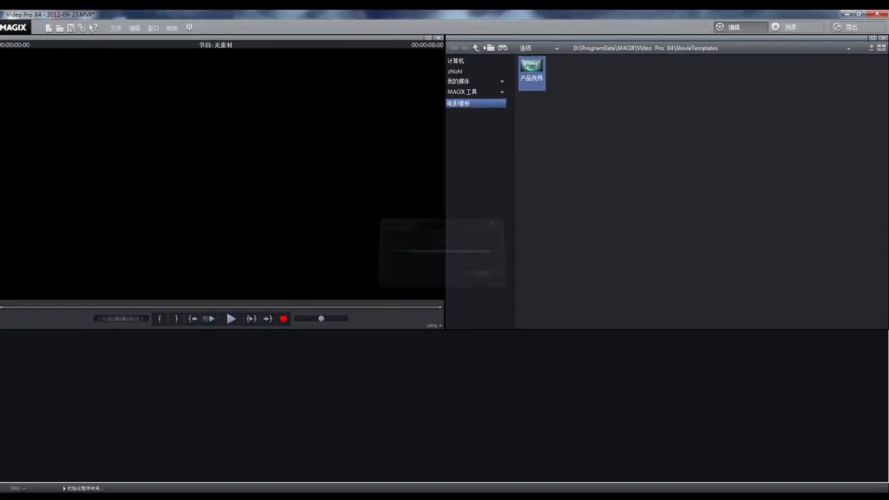